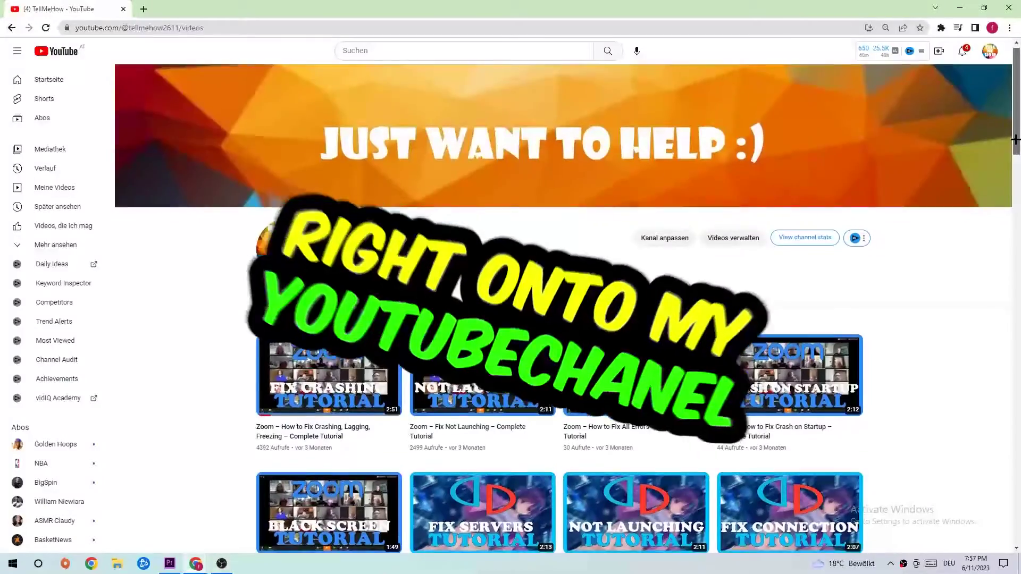
Open Settings to Update & Security and confirm Windows Update reports the PC up to date
scroll(1015, 139, "down", 7)
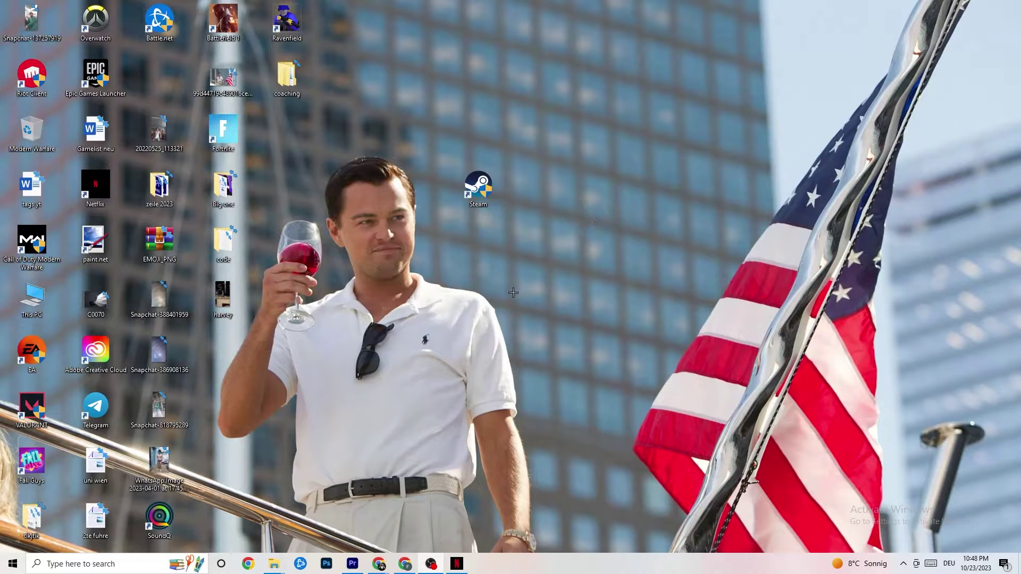
left_click(6, 571)
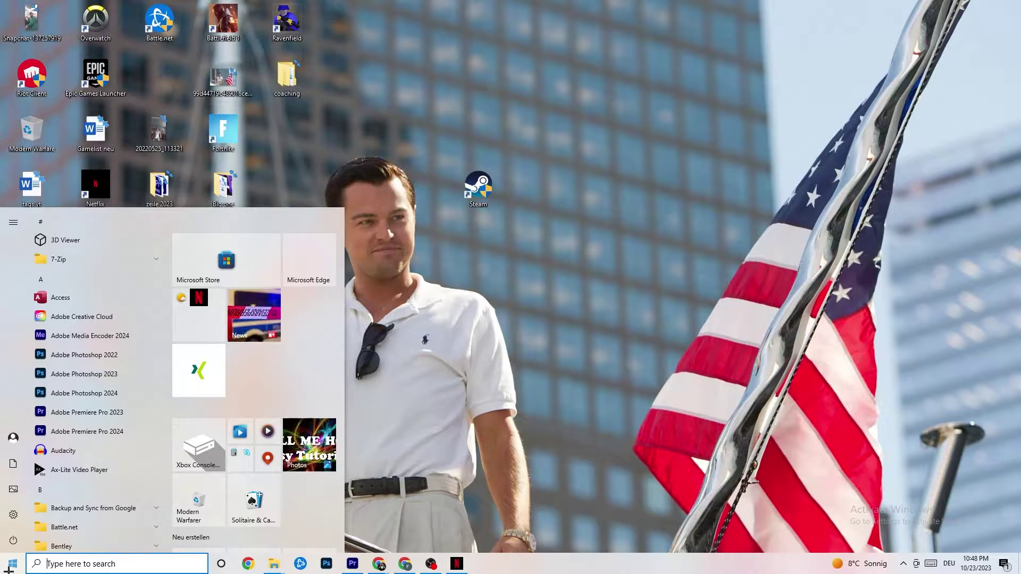
left_click(14, 514)
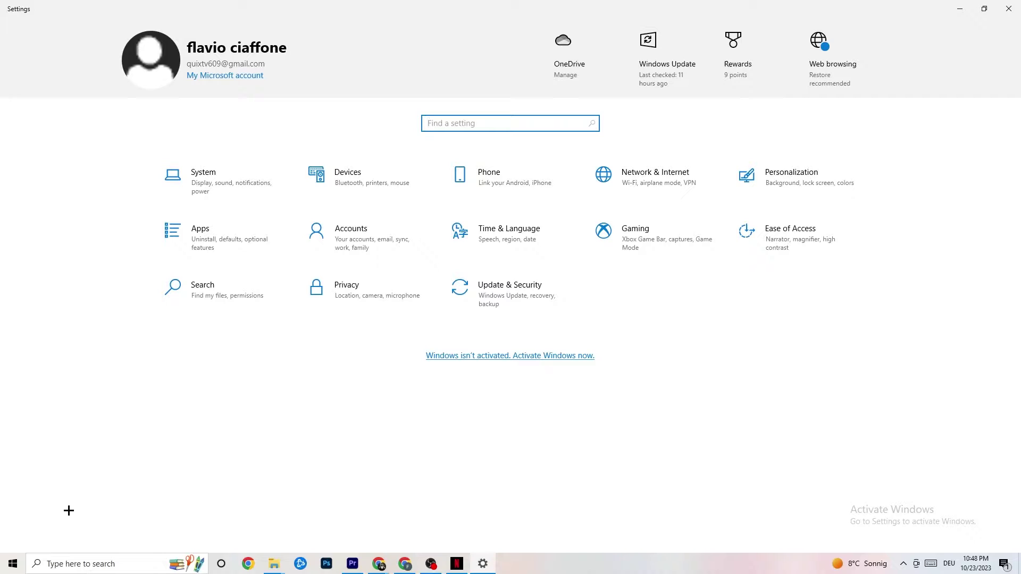
left_click(492, 306)
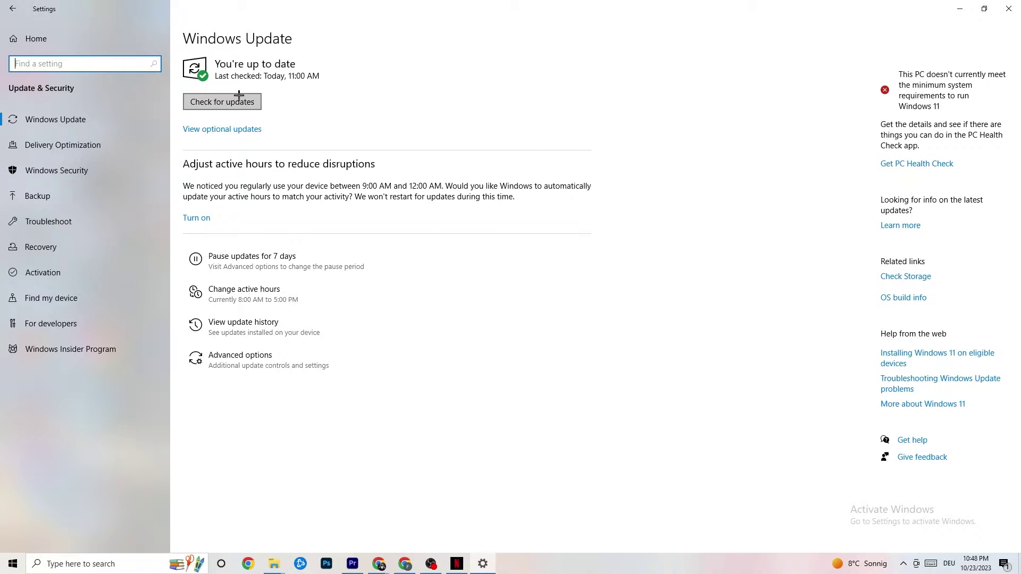
left_click(311, 70)
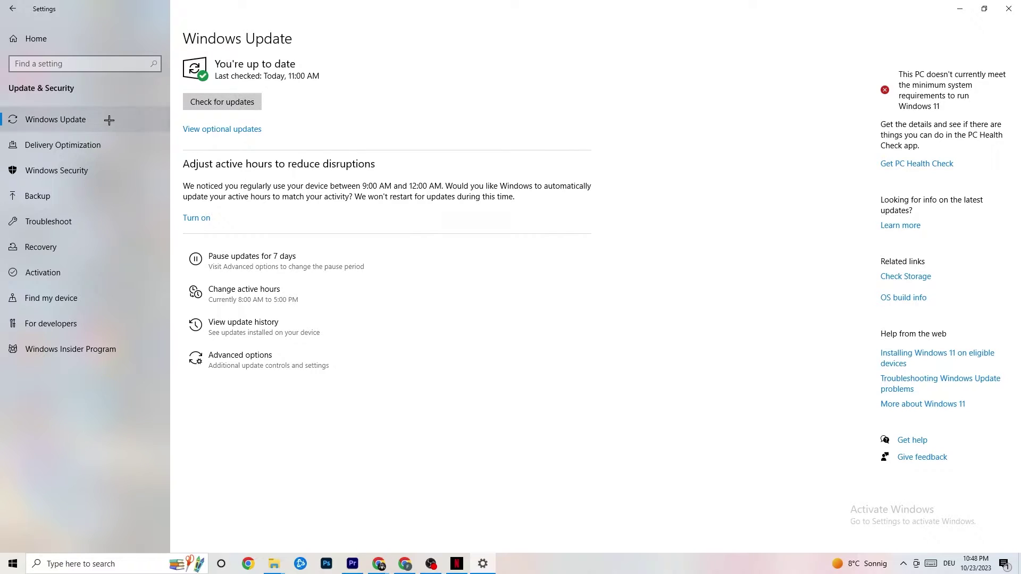
Review the Troubleshoot options, then minimize Settings to show the desktop
left_click(62, 224)
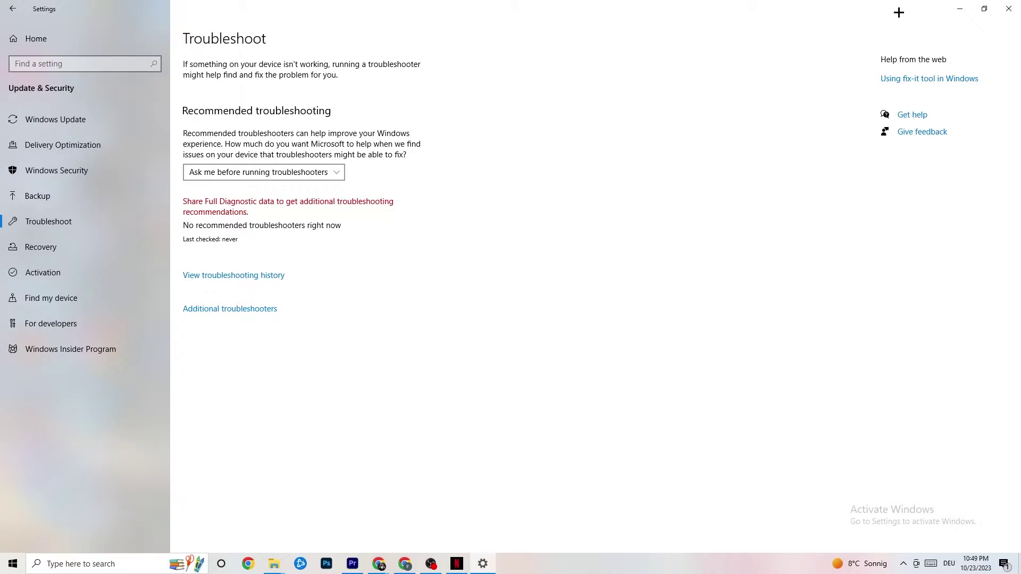
left_click(960, 8)
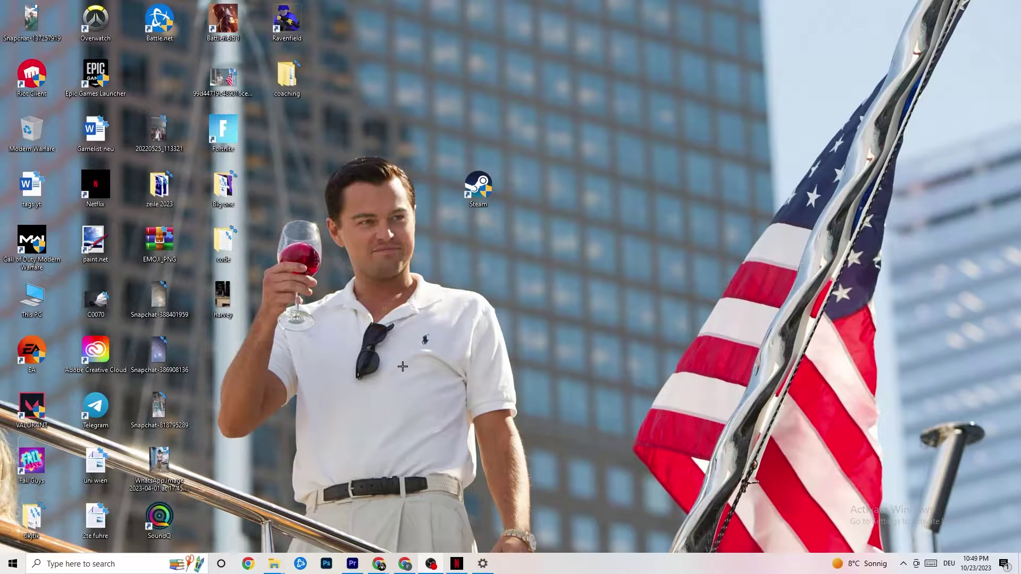
Open the Steam shortcut's Properties (target D:\steam1\Steam.exe) and move the dialog up and left
left_click_drag(474, 187, 489, 221)
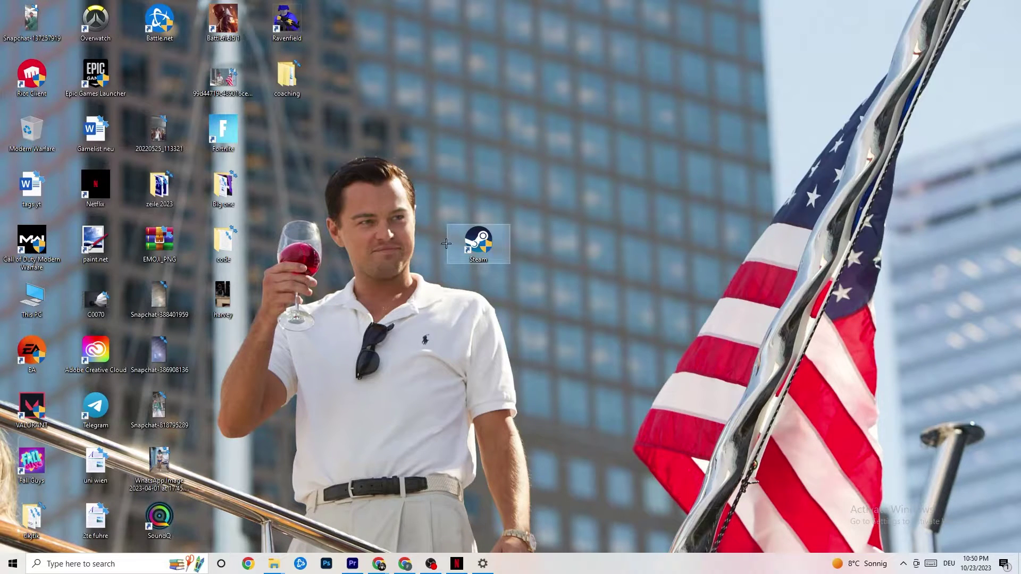
right_click(484, 241)
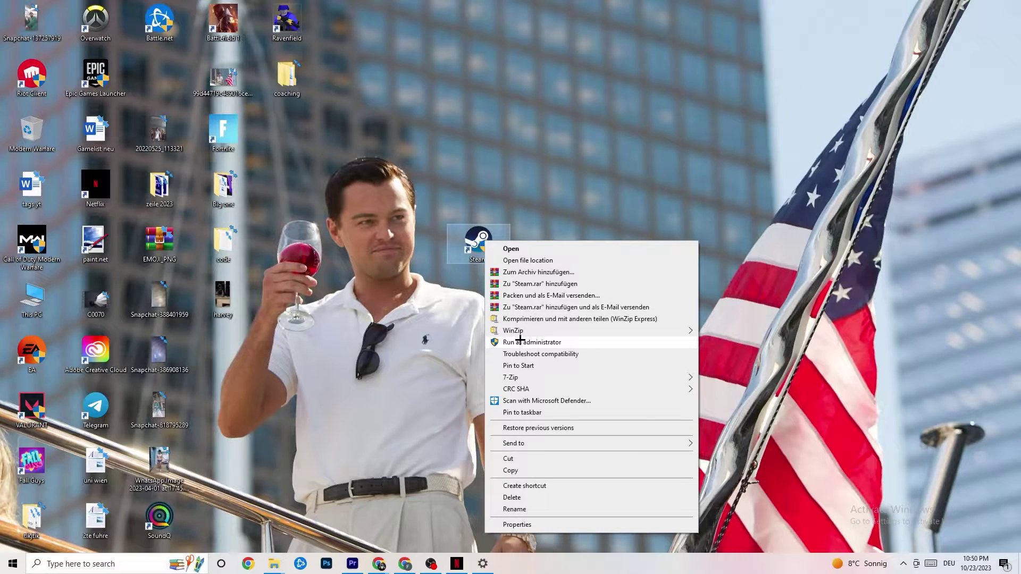
left_click(406, 324)
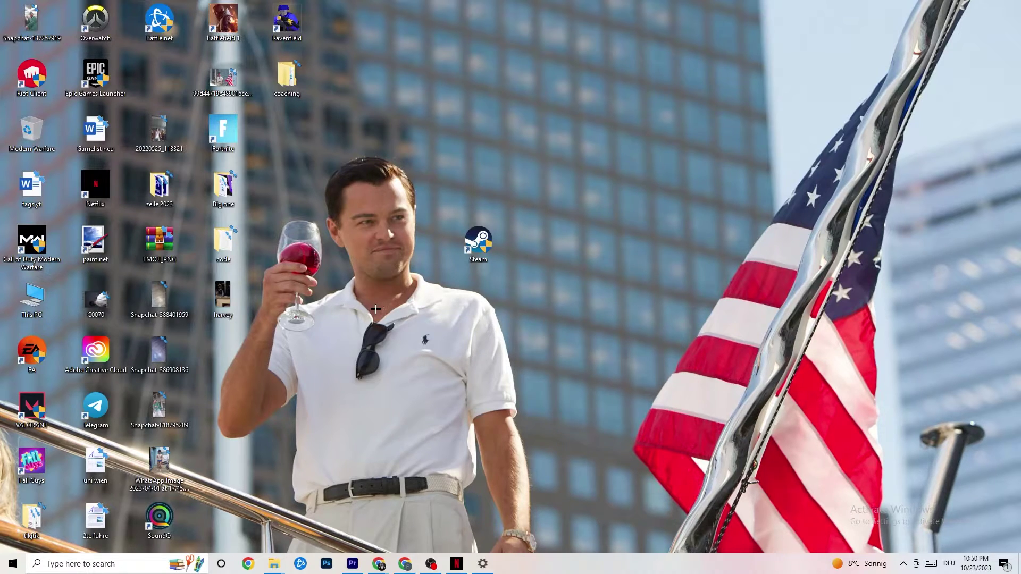
left_click_drag(469, 238, 469, 183)
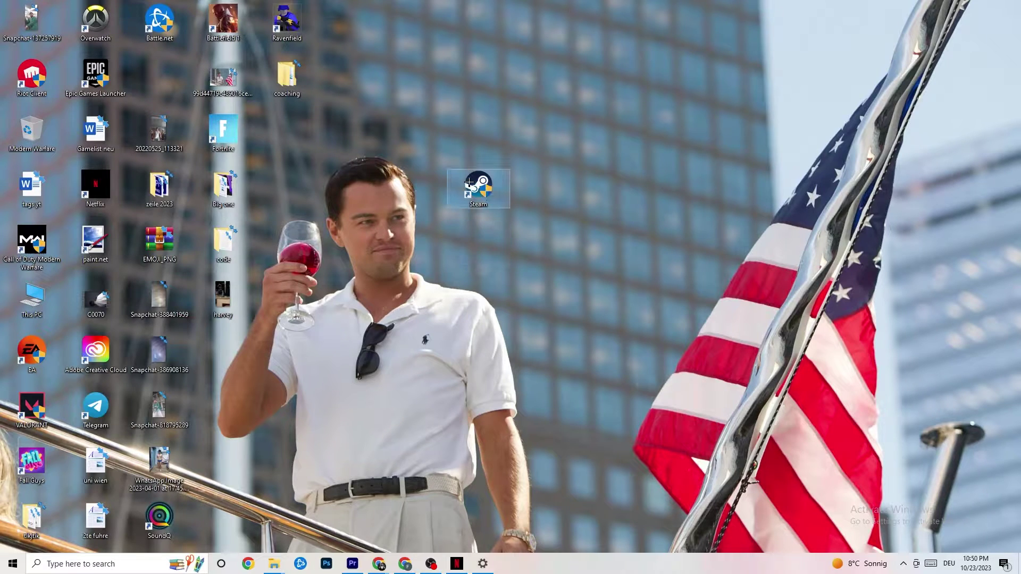
right_click(469, 183)
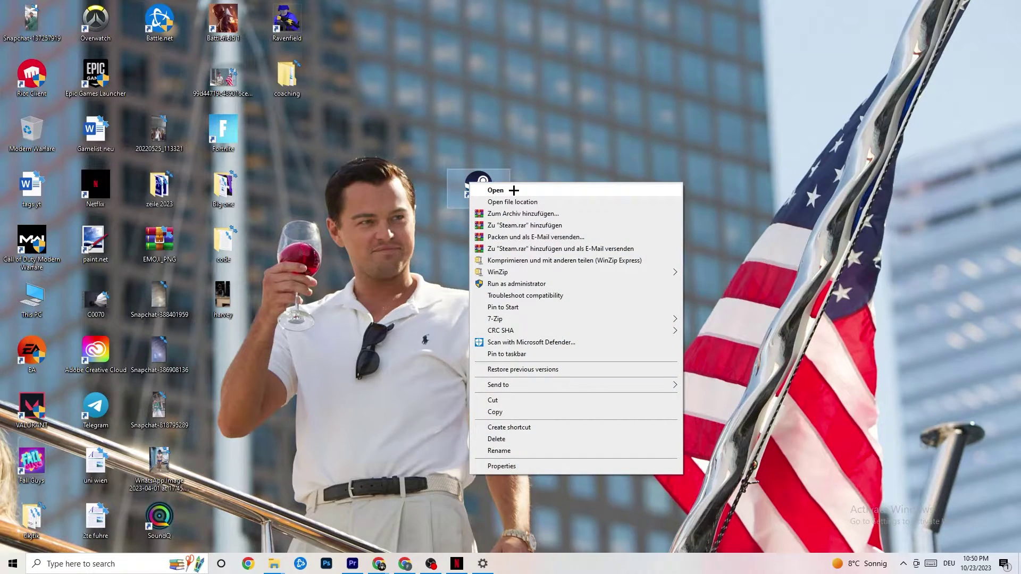
left_click(502, 467)
left_click_drag(552, 196, 499, 93)
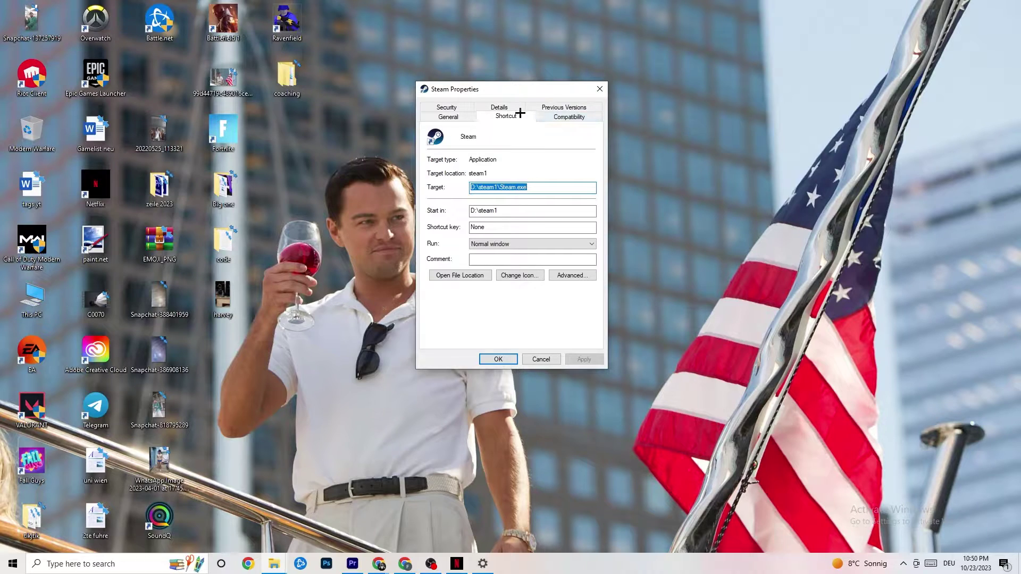
Set Steam to Windows 8 compatibility mode with Run as administrator, and confirm with OK
left_click(565, 116)
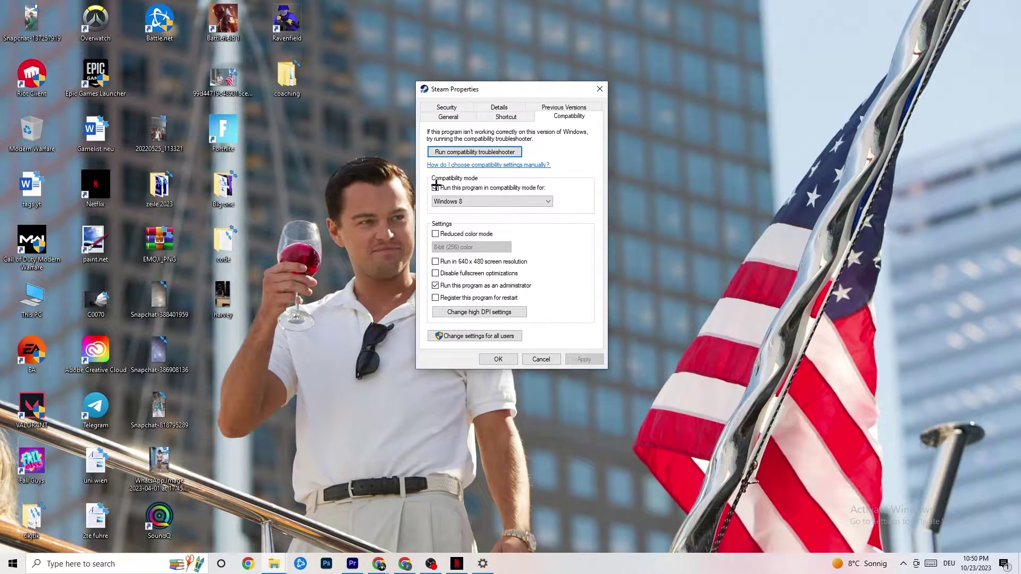
left_click(516, 200)
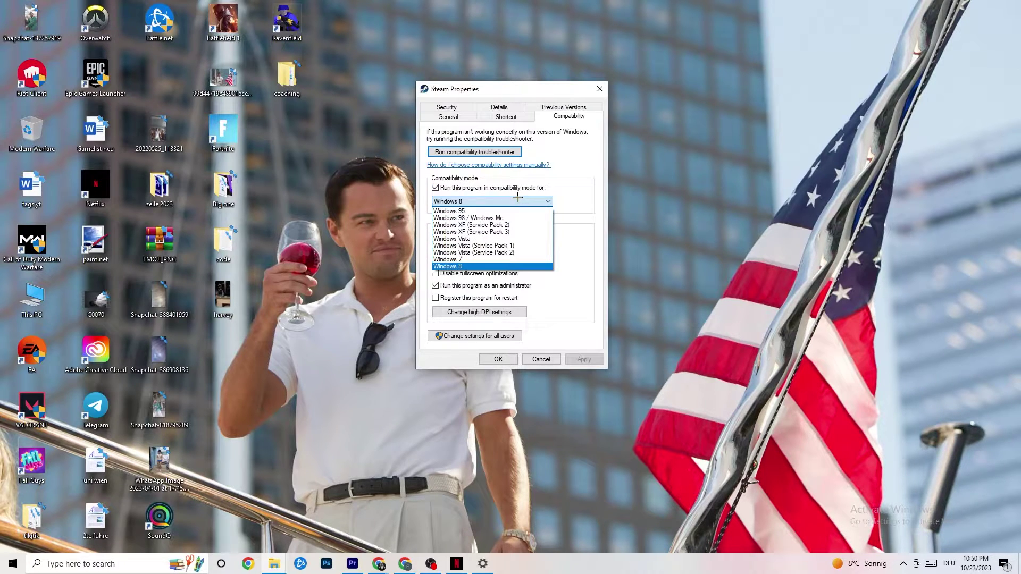
left_click(501, 266)
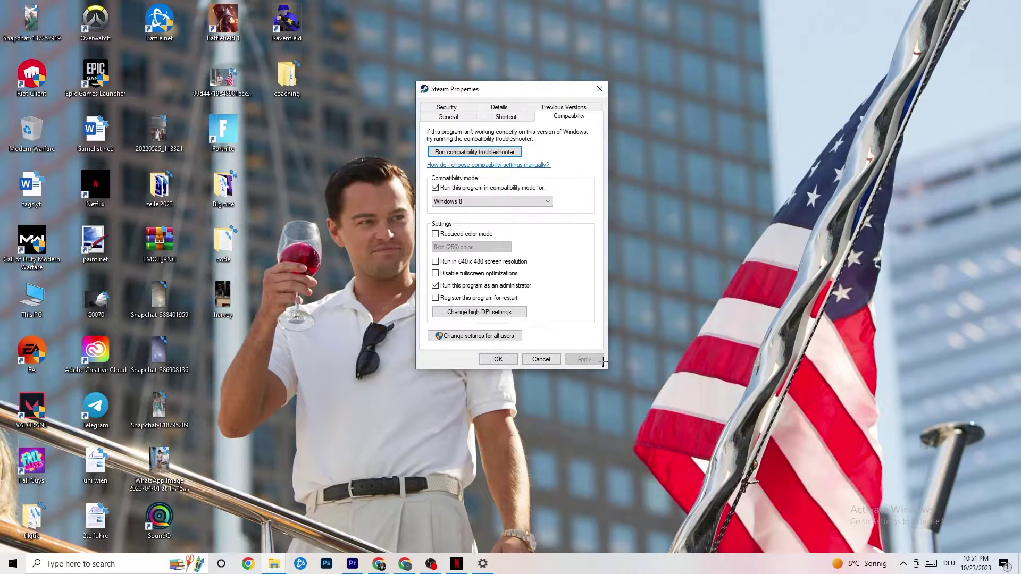
left_click(500, 360)
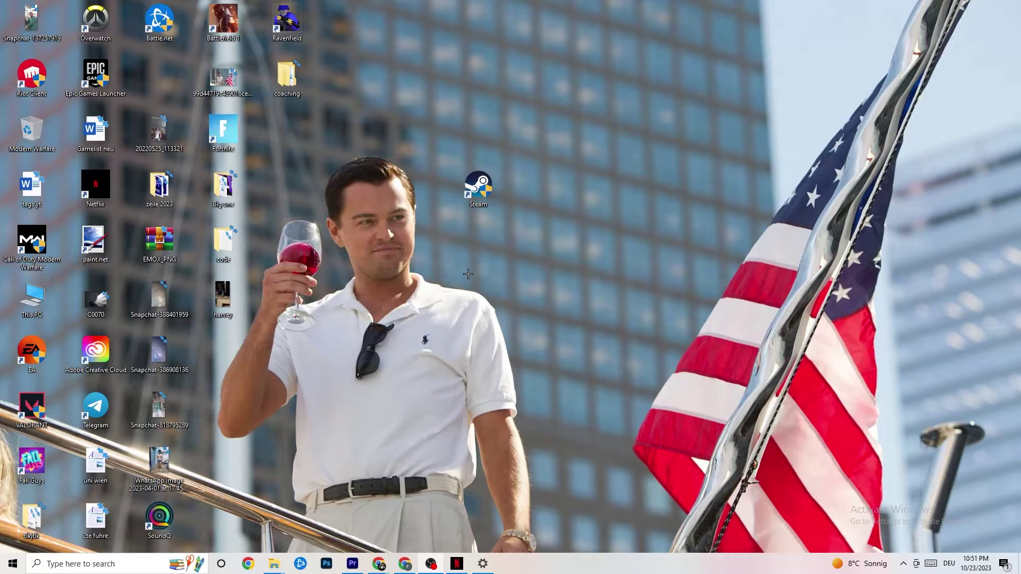
Select the Steam icon, dismiss its context menu, and bring up the Start menu app list
left_click(476, 202)
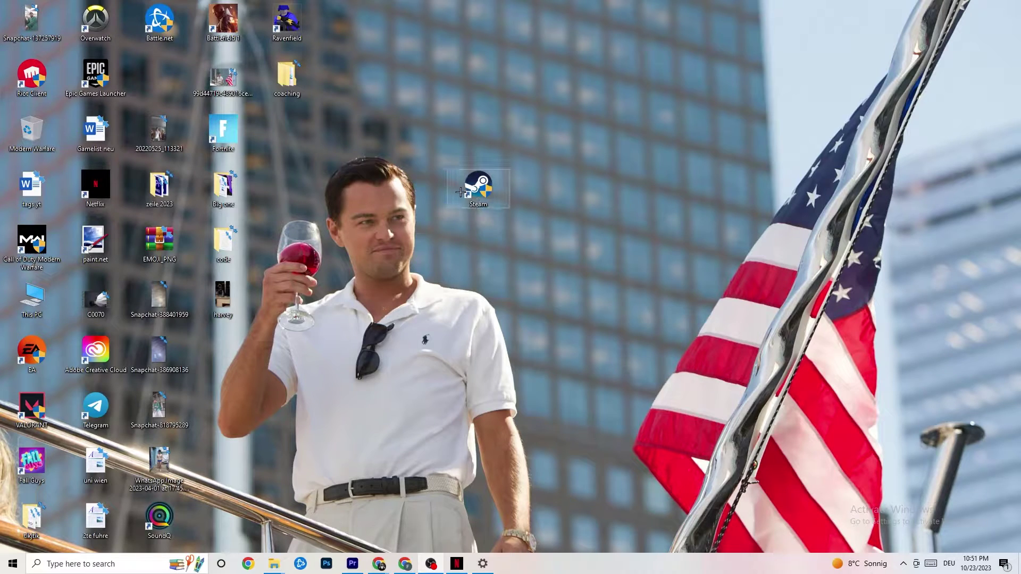
right_click(459, 189)
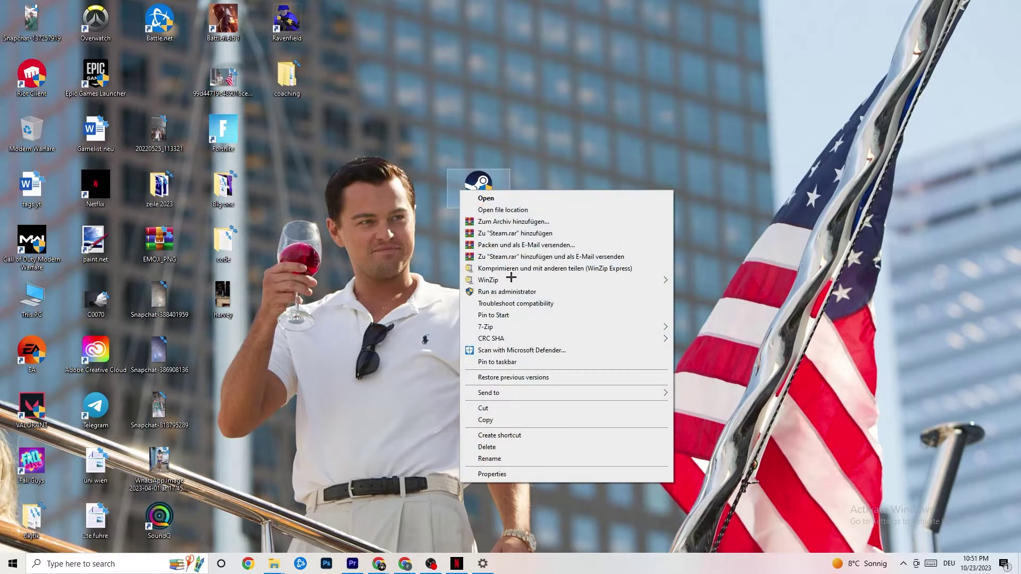
left_click(376, 234)
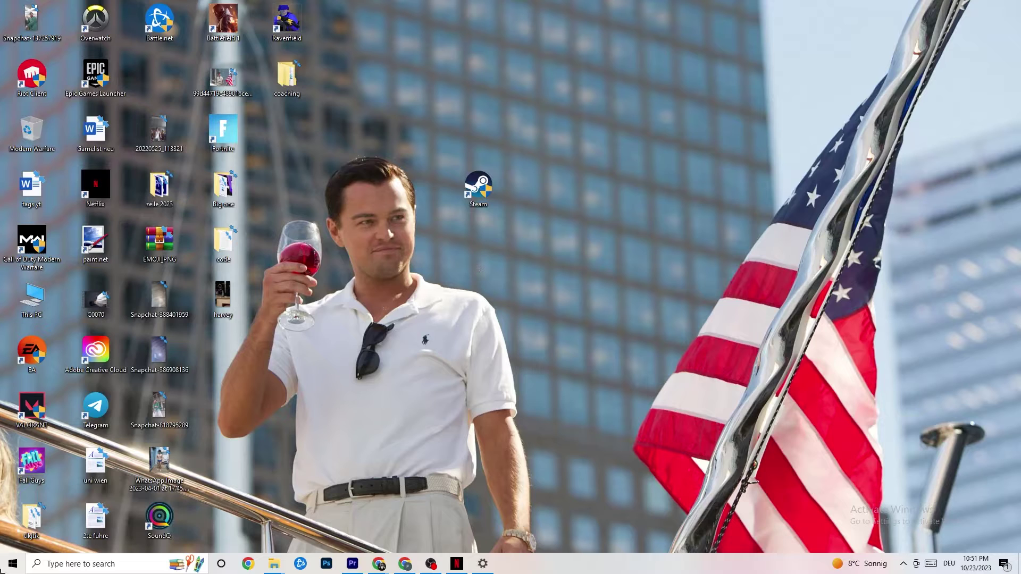
left_click(13, 563)
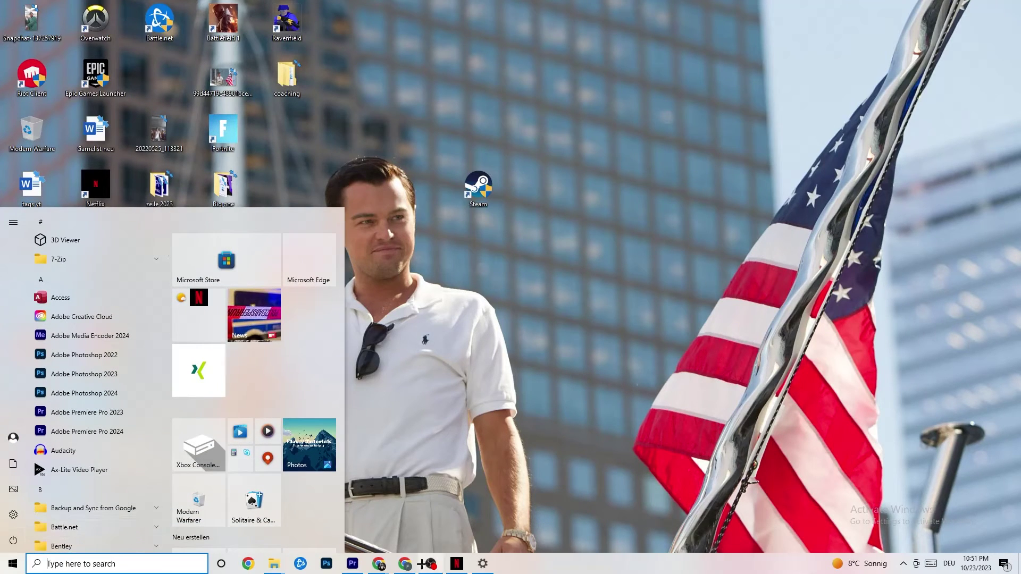
Check the Display page, keeping scale at 100% (Recommended) and resolution 1920 × 1080
left_click(483, 563)
left_click(2, 4)
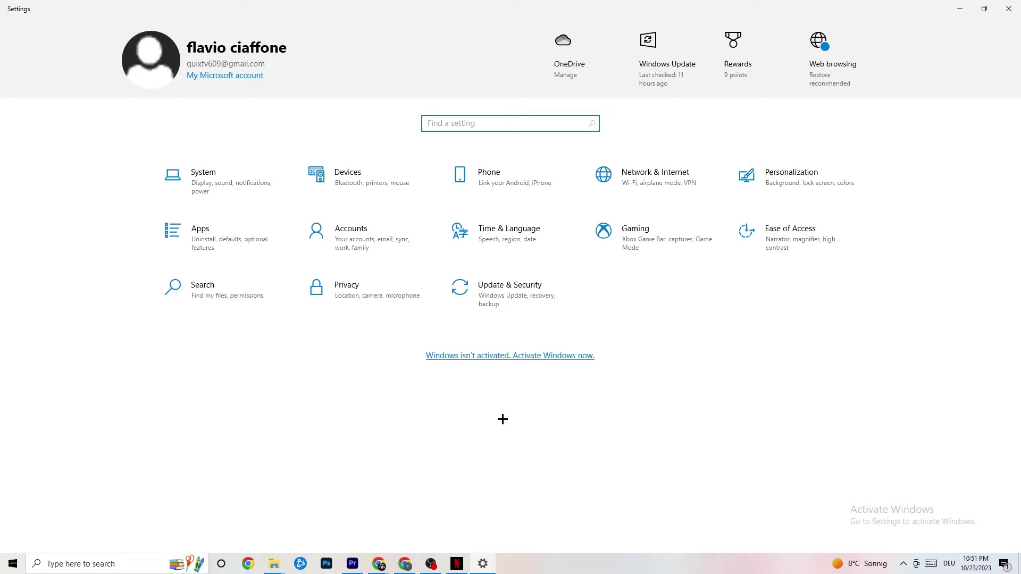
left_click(240, 192)
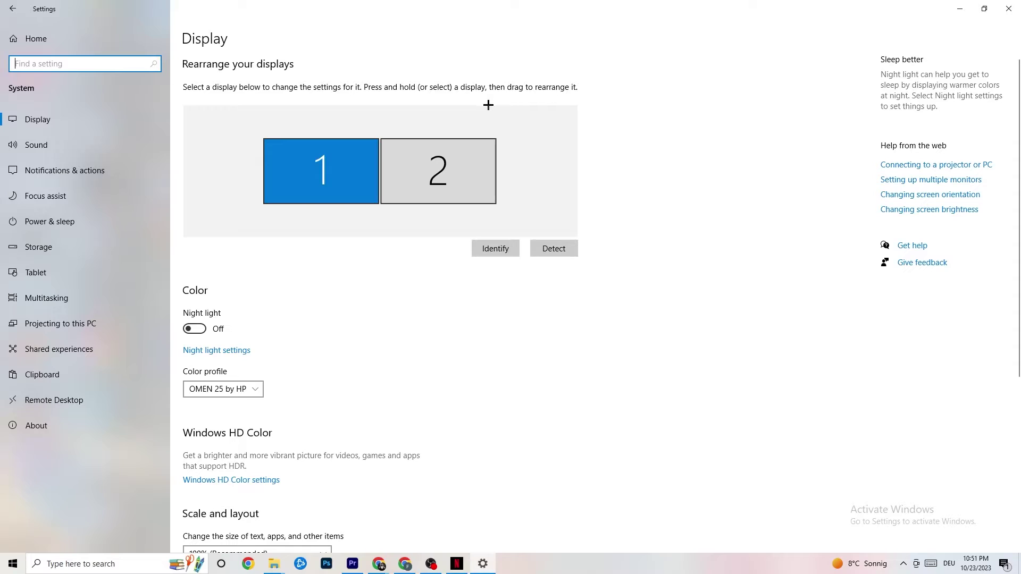
scroll(268, 241, "down", 5)
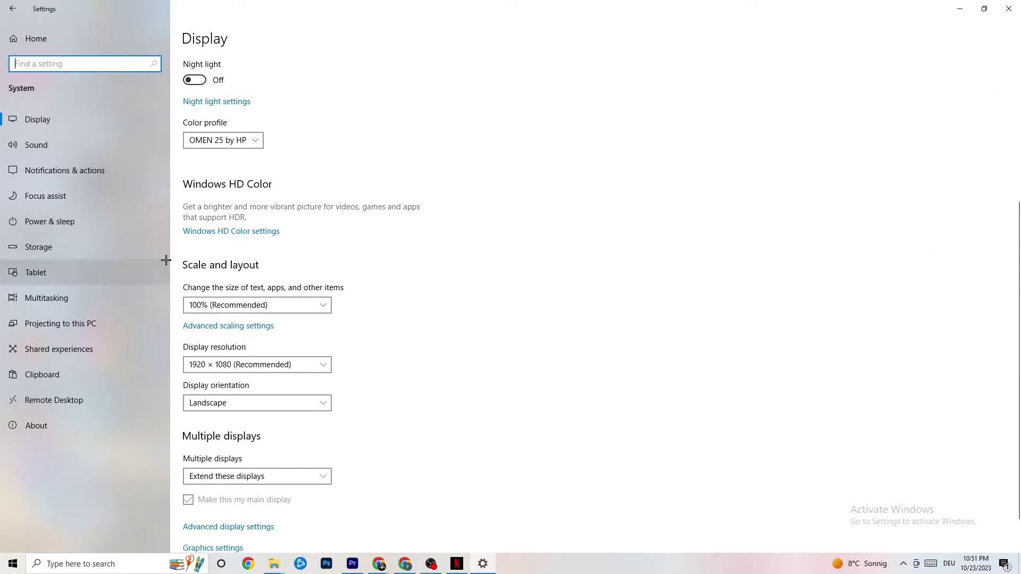
left_click(260, 264)
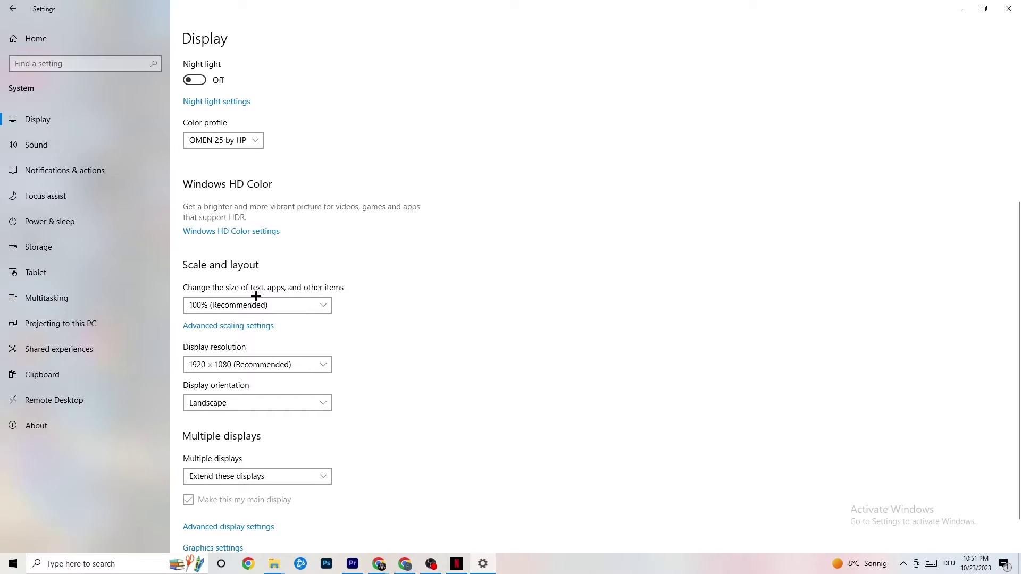
left_click(323, 299)
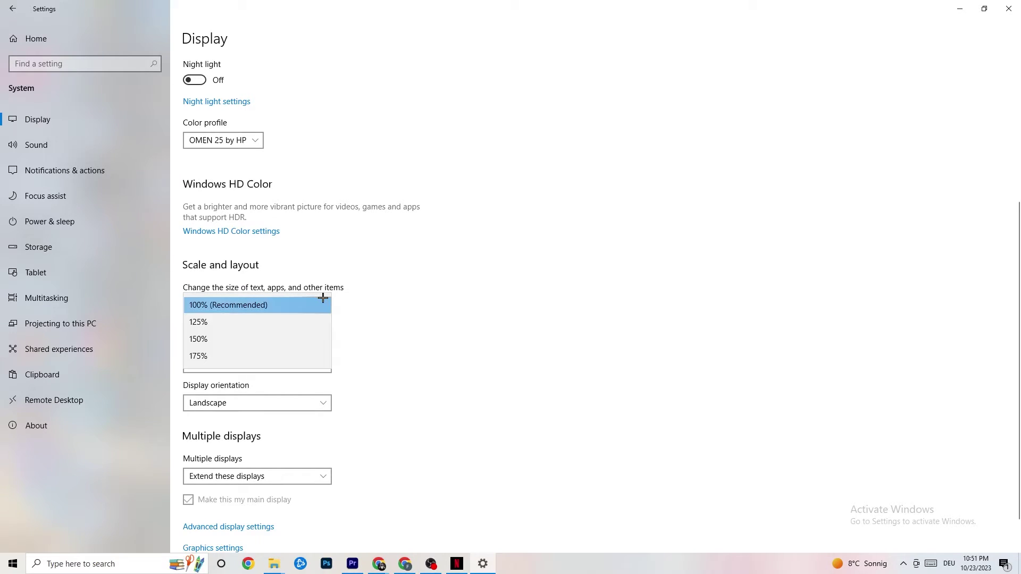
left_click(462, 263)
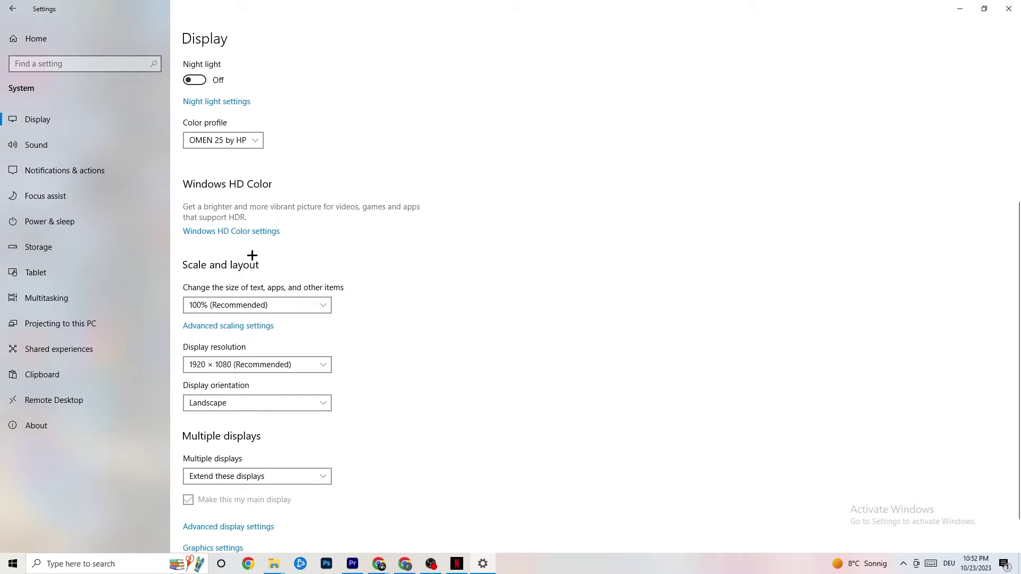
Review the power plans from Power & sleep's additional settings, leaving Balanced selected
left_click(68, 219)
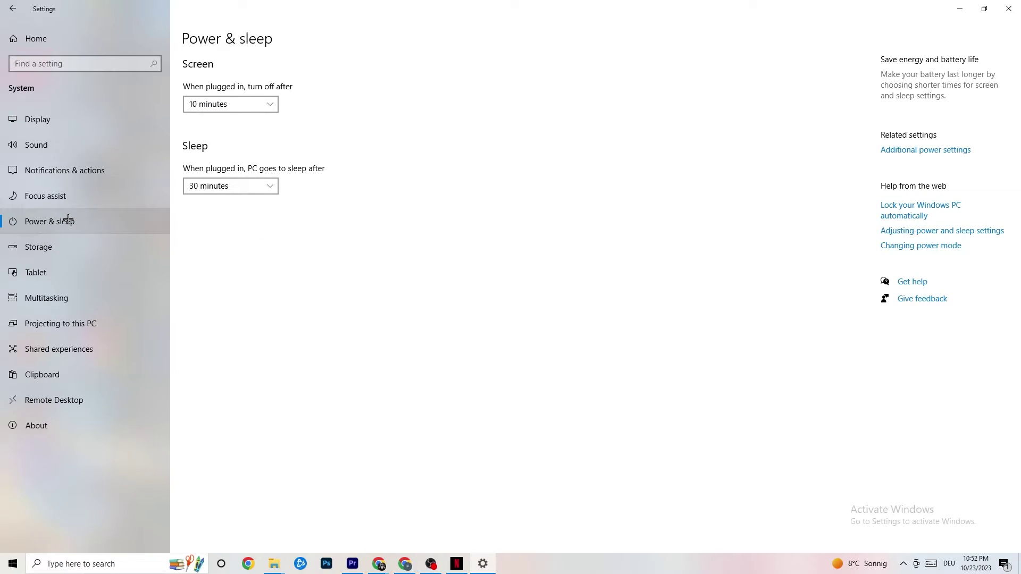
left_click(936, 150)
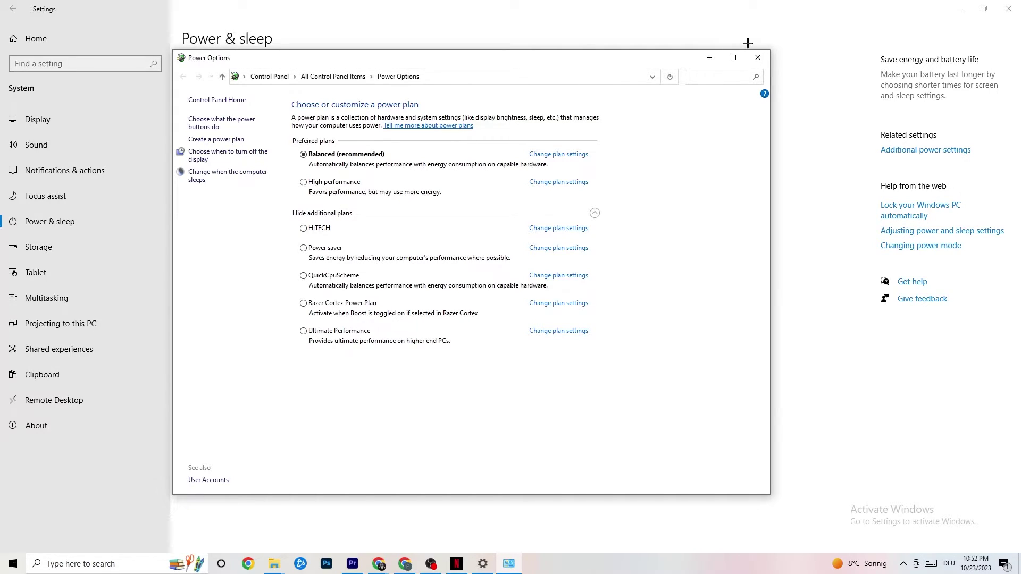
left_click(755, 61)
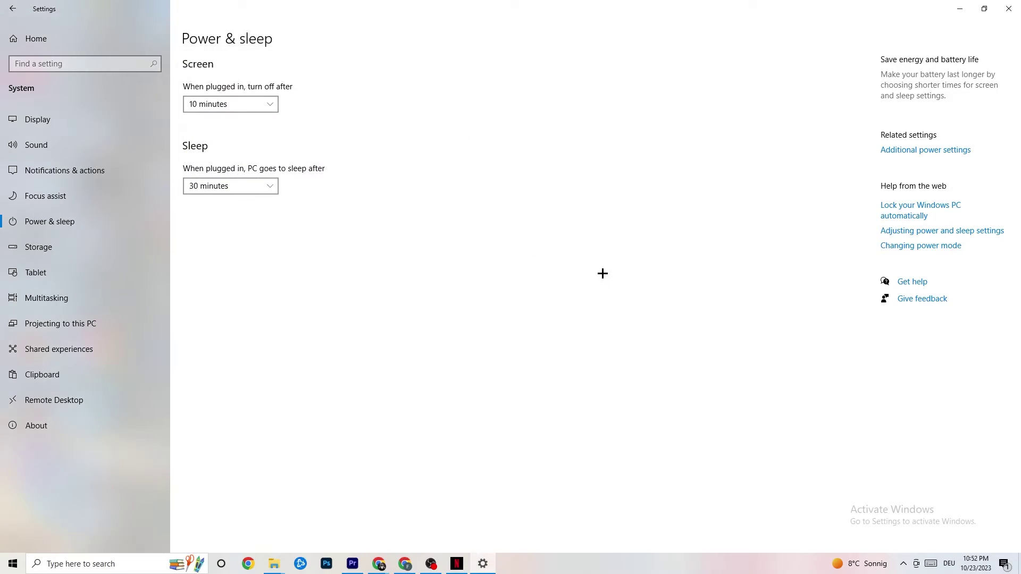
Verify Storage Sense runs Every week and deletes recycle-bin files after 14 days
left_click(68, 248)
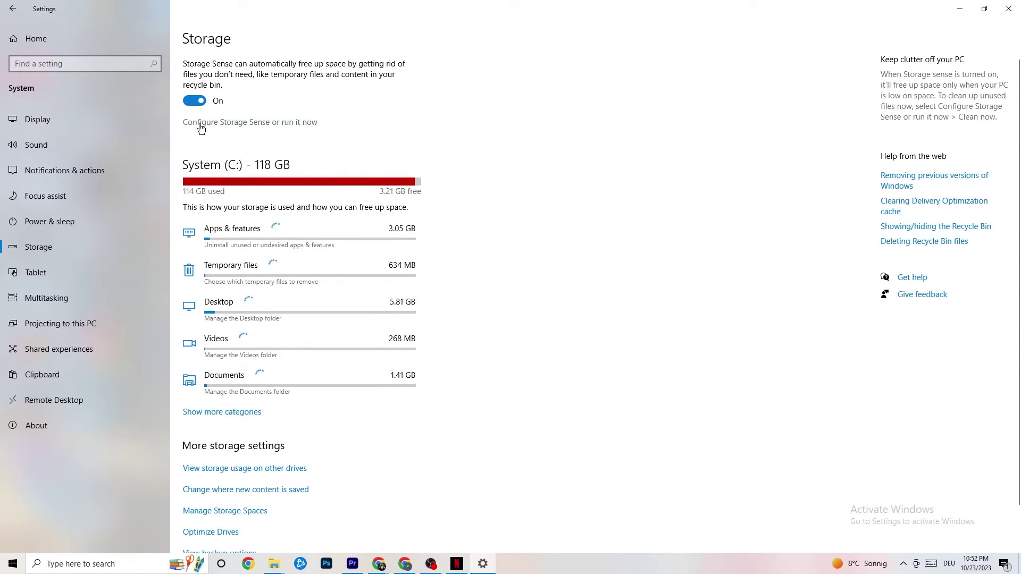
left_click(285, 123)
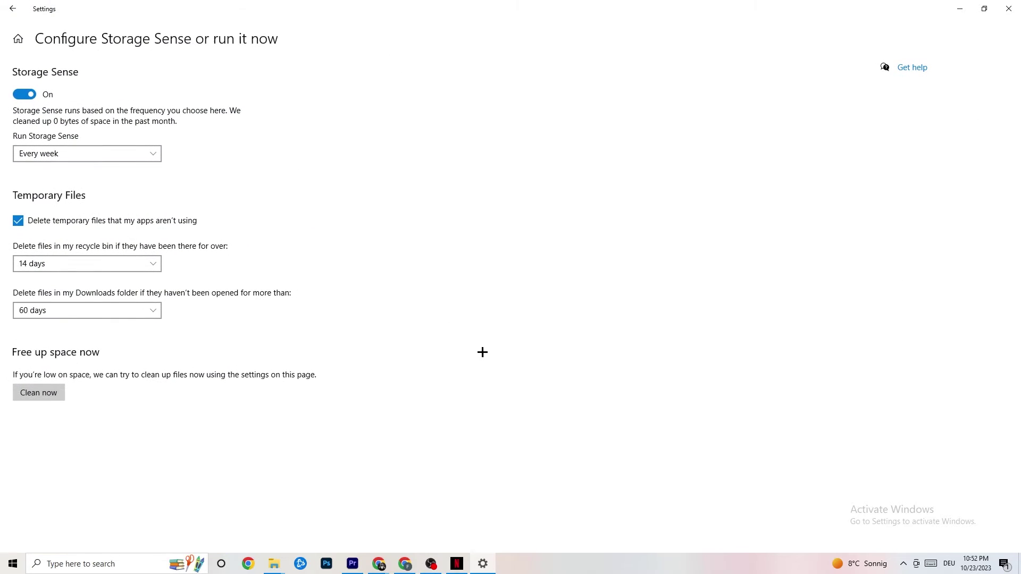
left_click(121, 154)
left_click(413, 198)
left_click(58, 154)
left_click(184, 119)
left_click(110, 264)
left_click(423, 225)
Go from Storage to Gaming > Captures, where background and audio recording are off
left_click(22, 10)
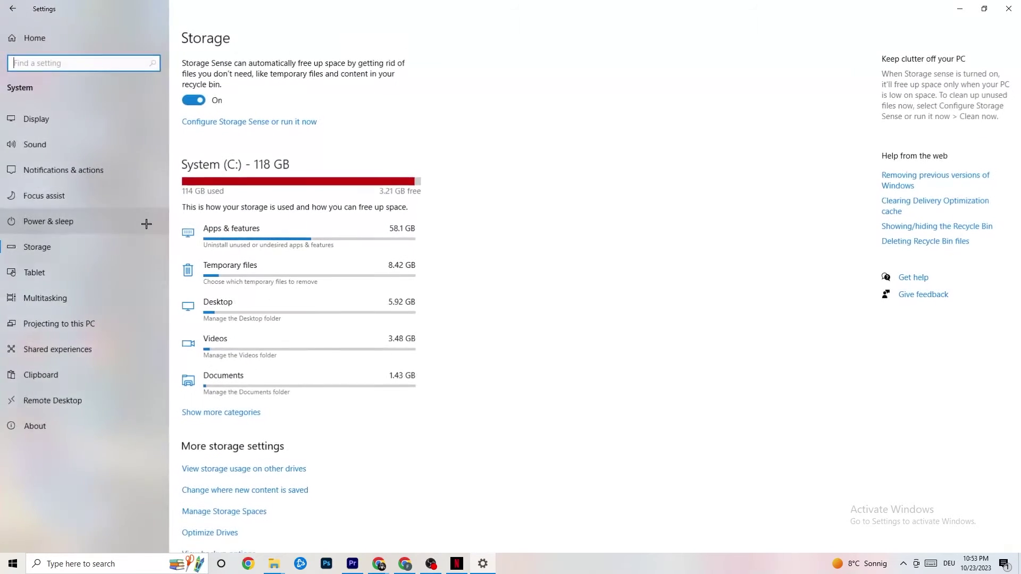
left_click(11, 11)
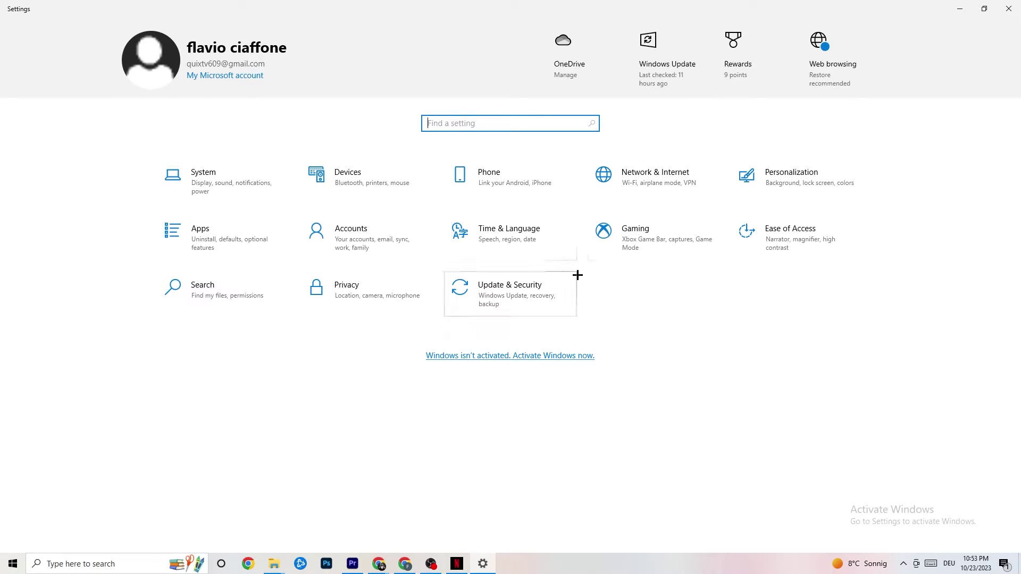
left_click(656, 240)
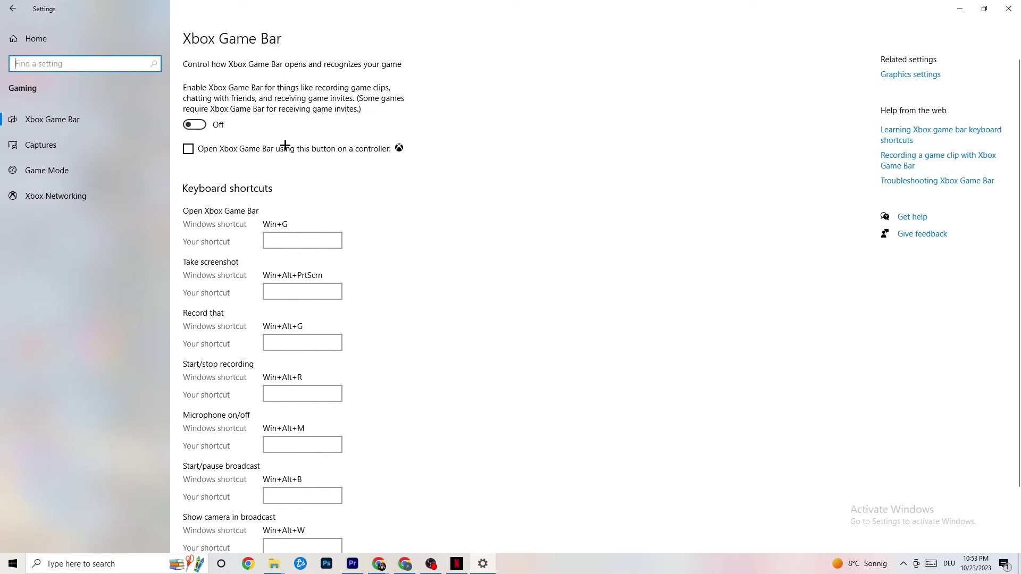
left_click(67, 139)
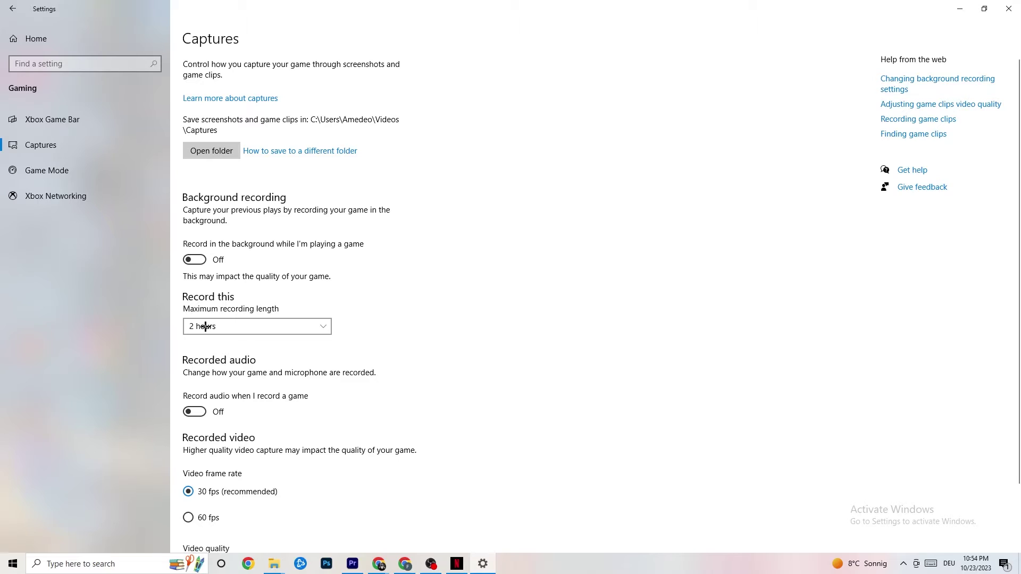
Confirm the Game Mode toggle is On, then close the Settings window
left_click(56, 169)
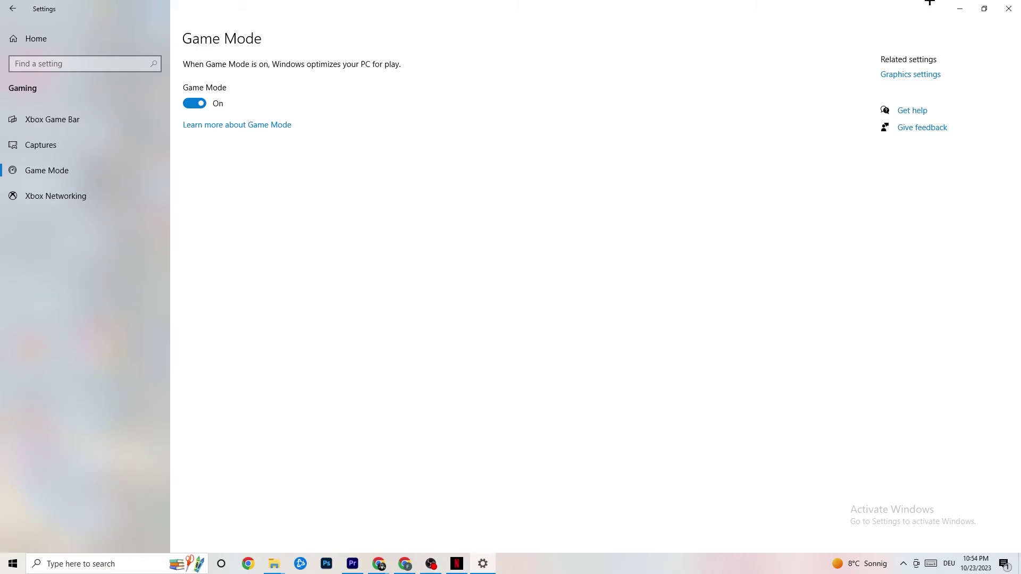
left_click(1004, 9)
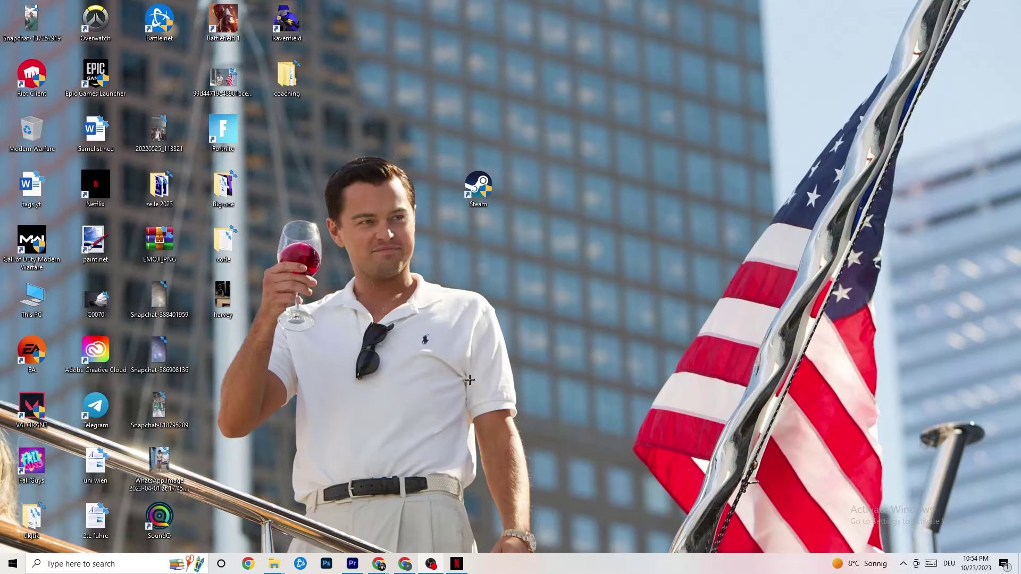
Open Task Manager from the taskbar and review running processes, checking Netflix's options without ending it
right_click(521, 571)
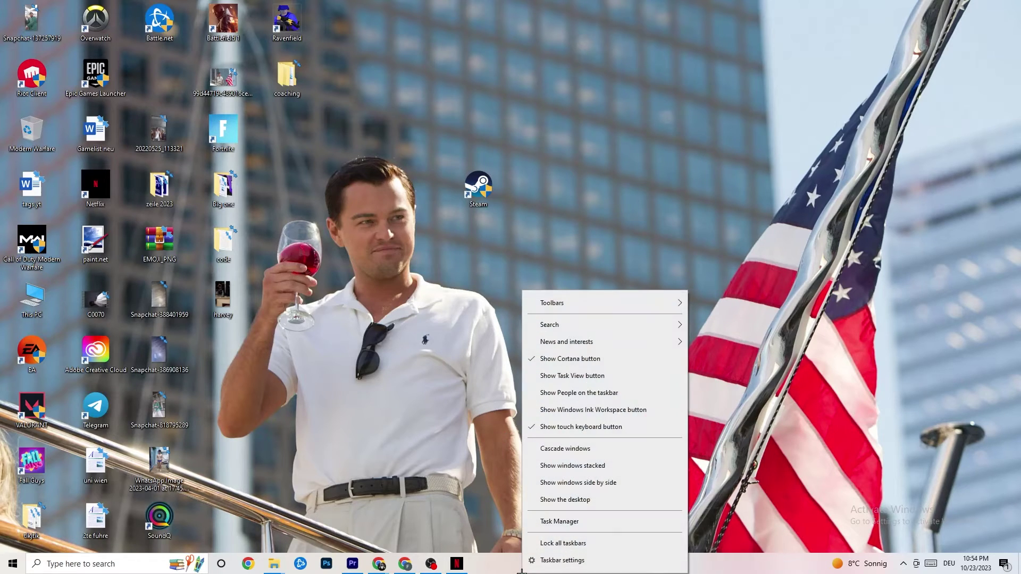
left_click(542, 523)
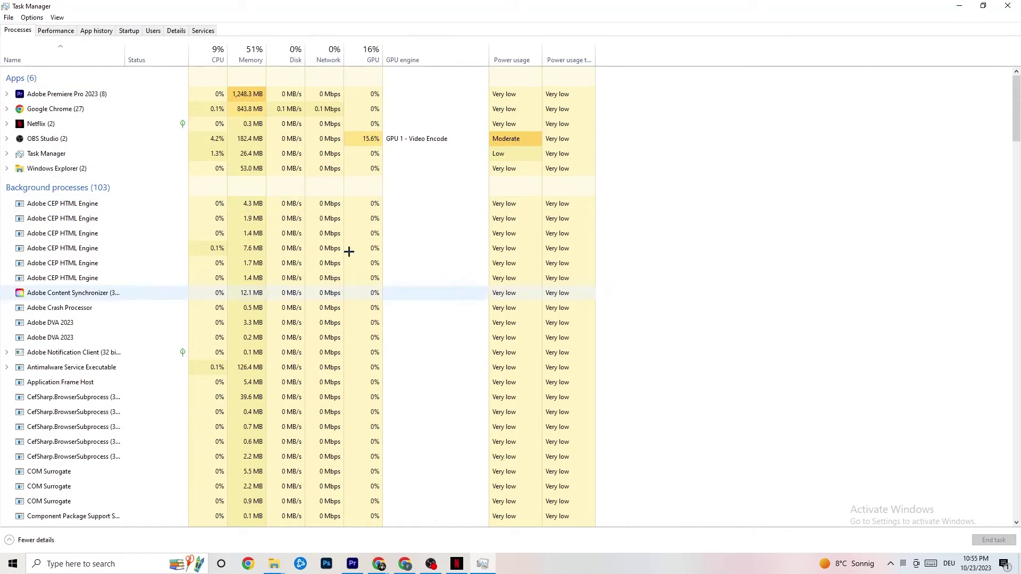
scroll(226, 397, "down", 3)
scroll(225, 396, "down", 4)
scroll(201, 346, "up", 7)
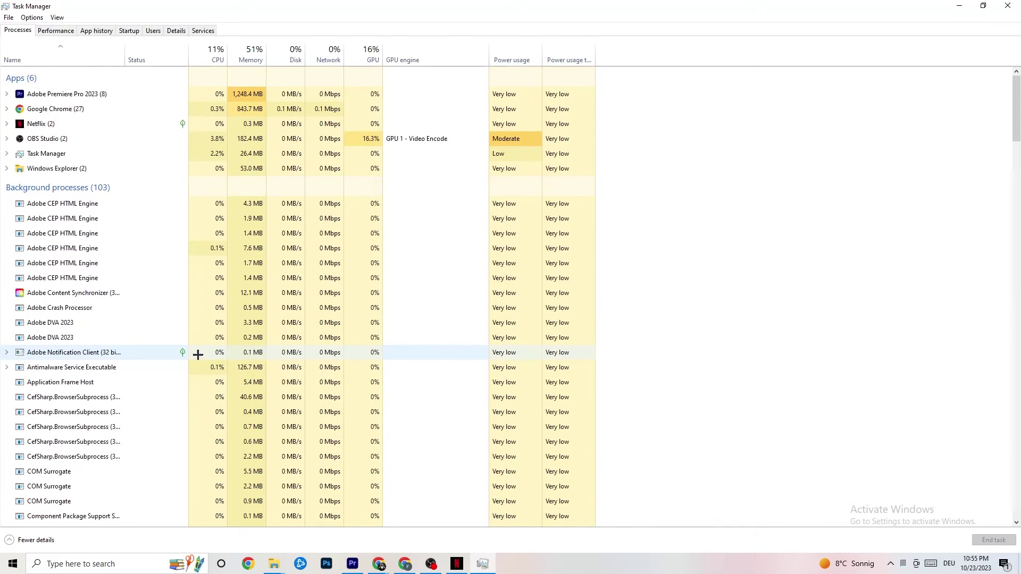
scroll(166, 311, "down", 3)
scroll(166, 311, "up", 3)
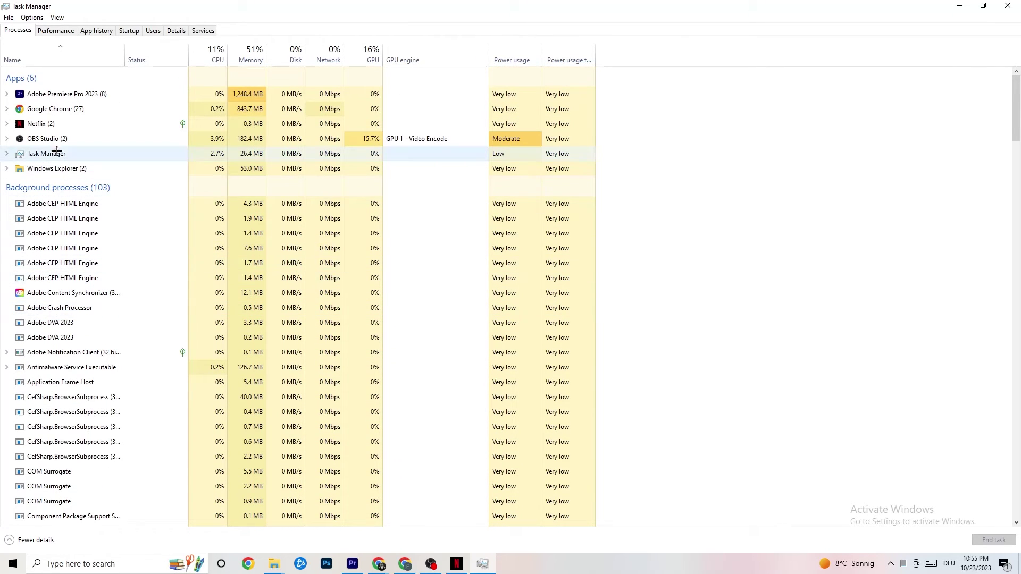
right_click(68, 126)
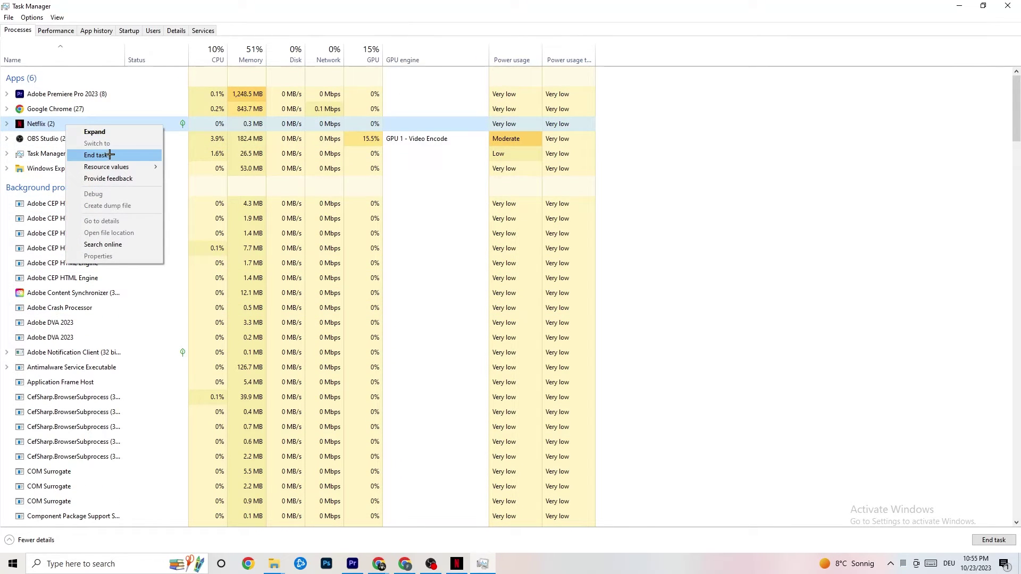
left_click(758, 170)
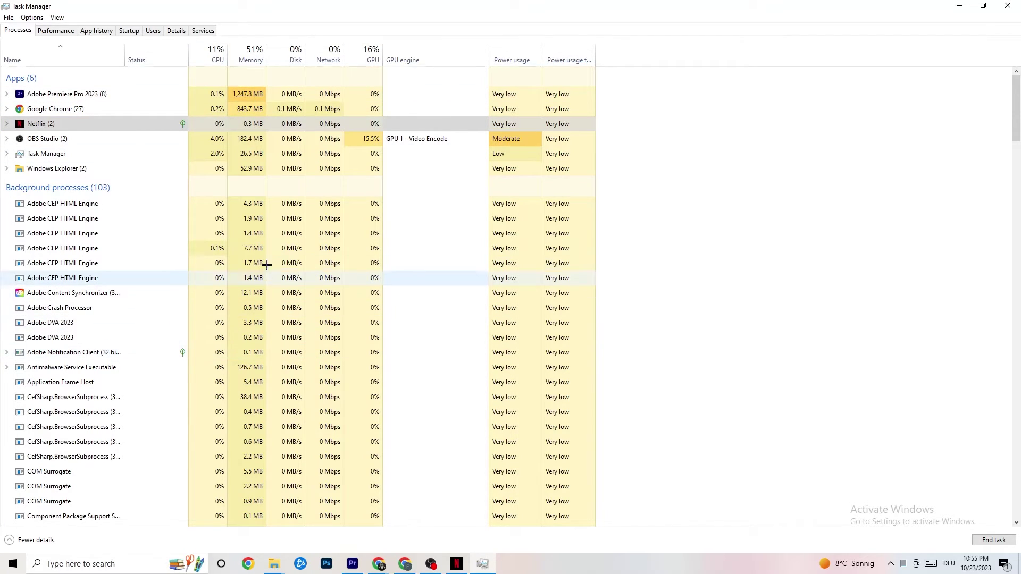
In the Details list, view the Set priority options for the Adobe Premiere Pro process
left_click(167, 31)
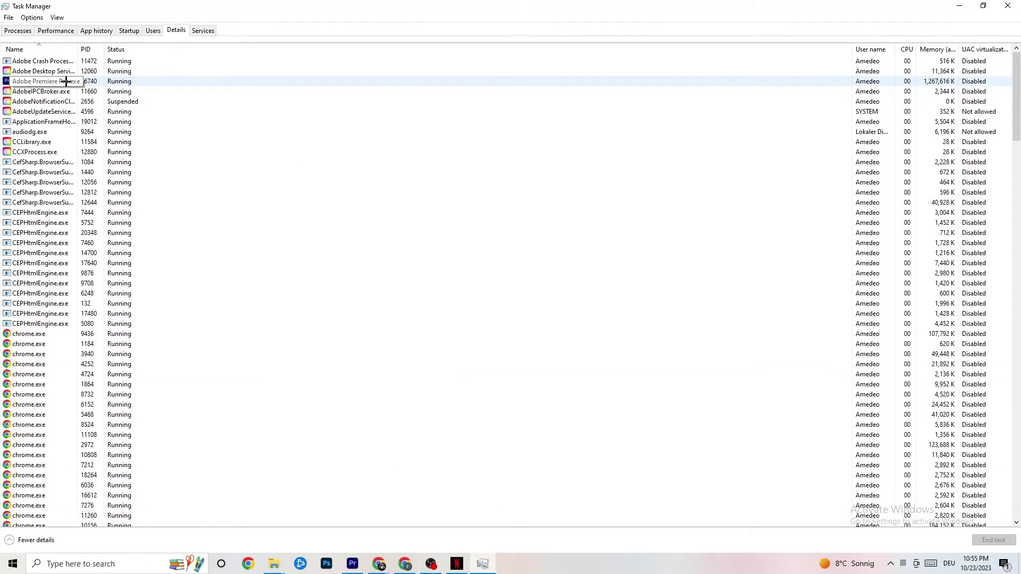
right_click(100, 83)
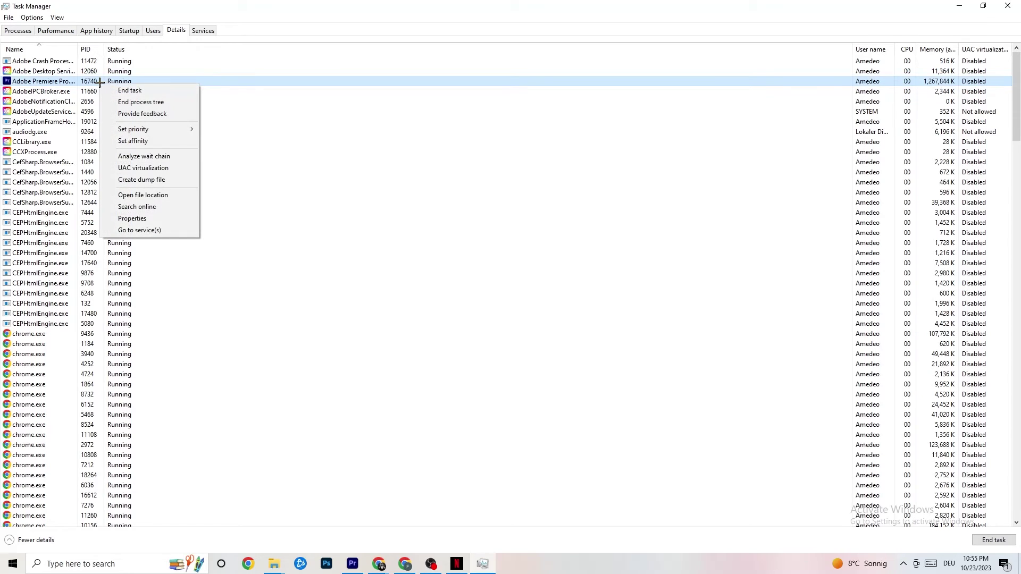
mouse_move(157, 128)
Review the Startup apps' Enable/Disable options for Google Drive and Pivot Software Support, leaving both unchanged
left_click(129, 30)
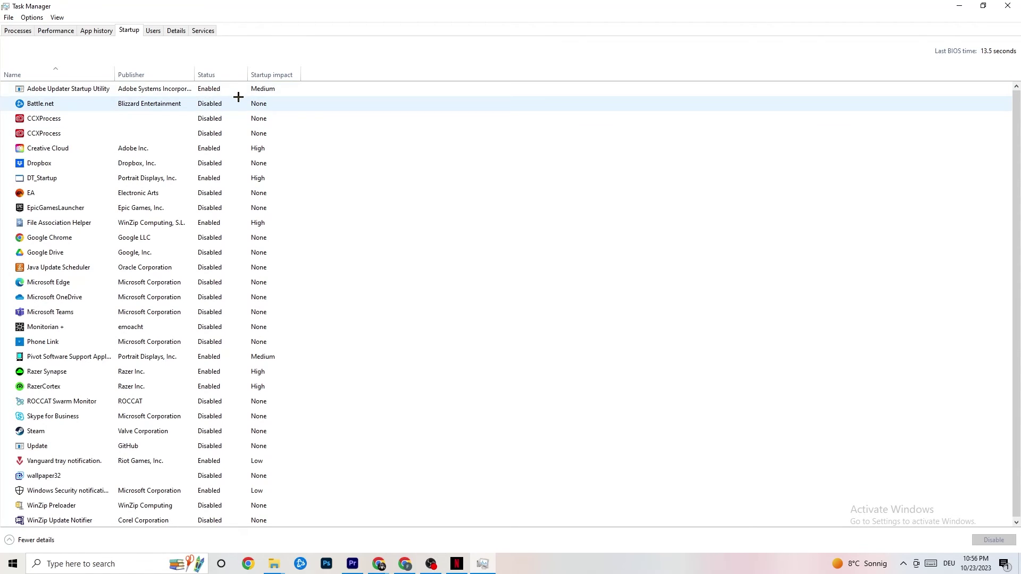
right_click(147, 254)
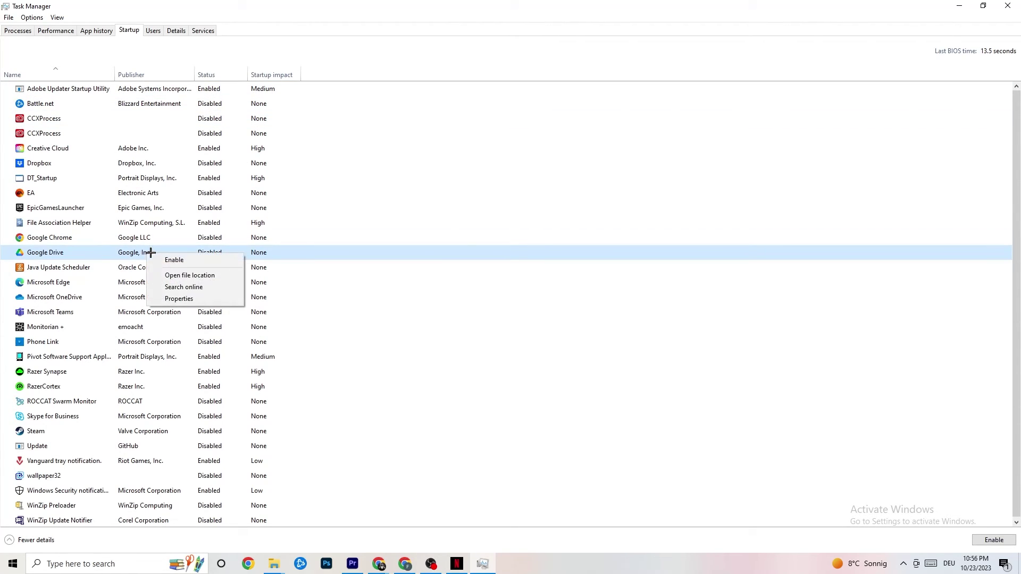
right_click(203, 359)
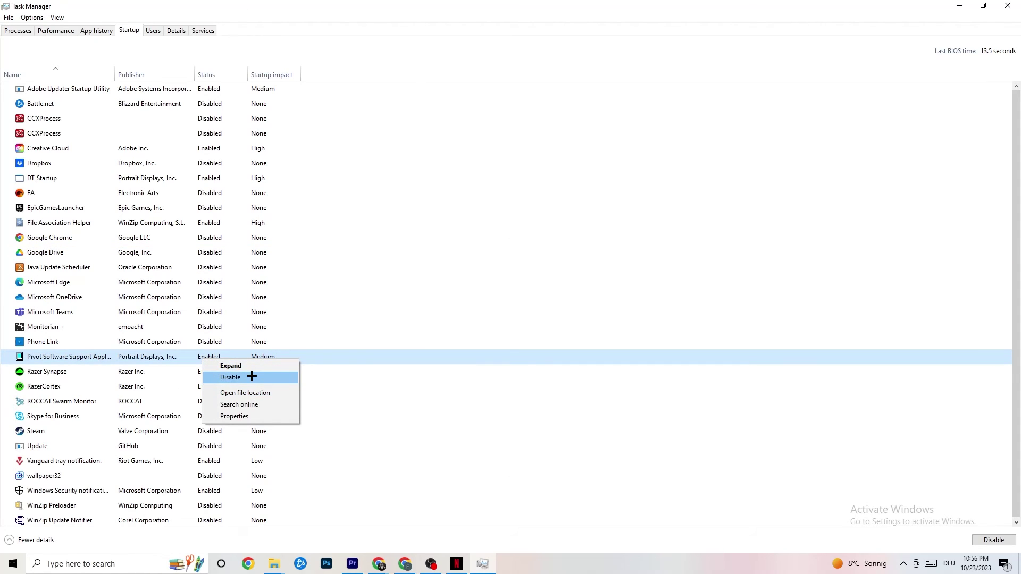
left_click(413, 17)
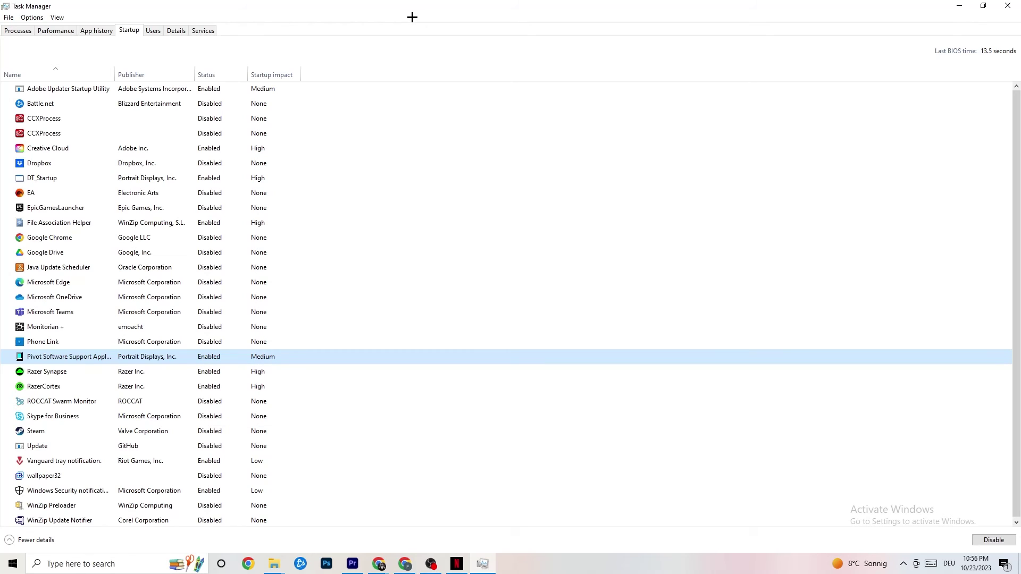